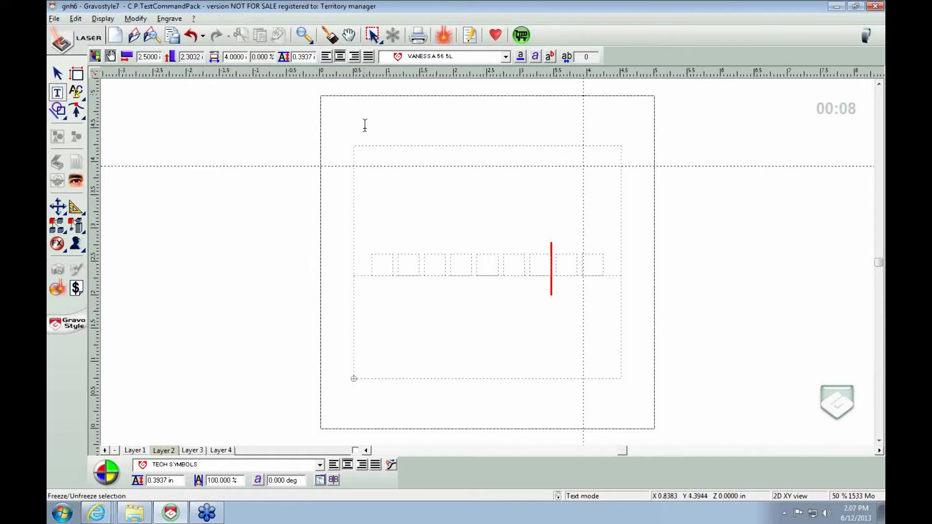
# Delete the placeholder characters from the Tech Symbols text line.
pyautogui.click(611, 269)
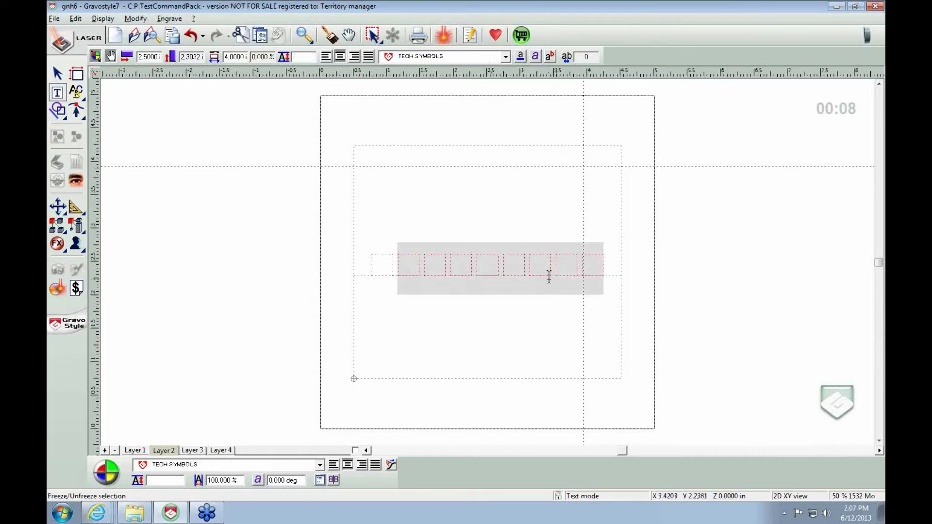
pyautogui.press('Delete')
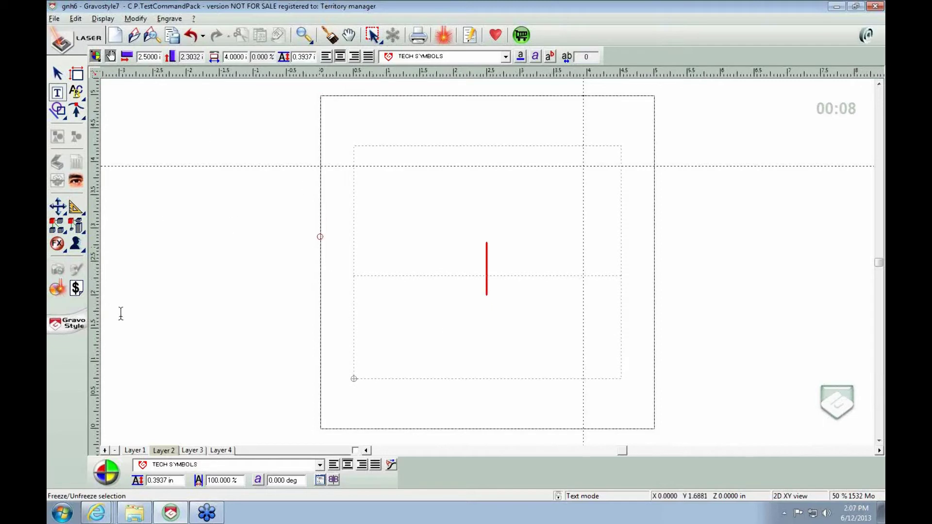
pyautogui.moveTo(207, 513)
pyautogui.click(62, 513)
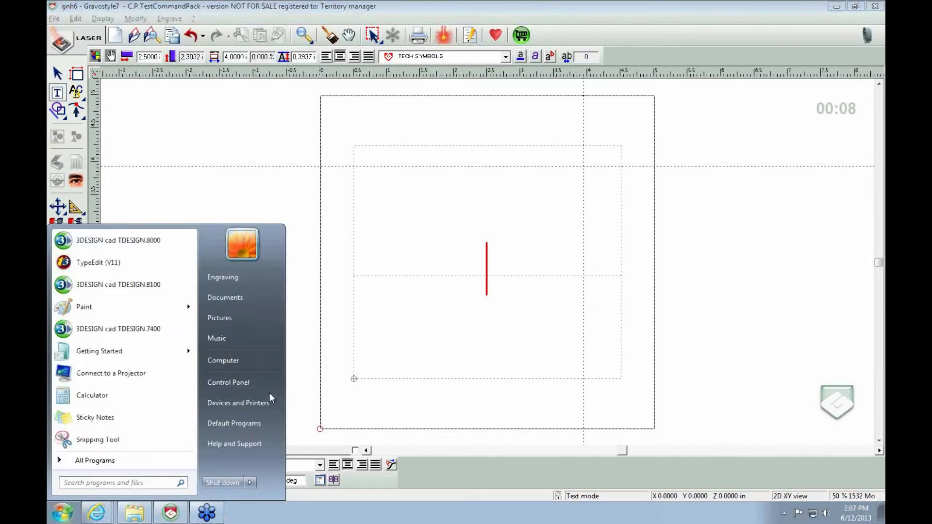
pyautogui.click(369, 309)
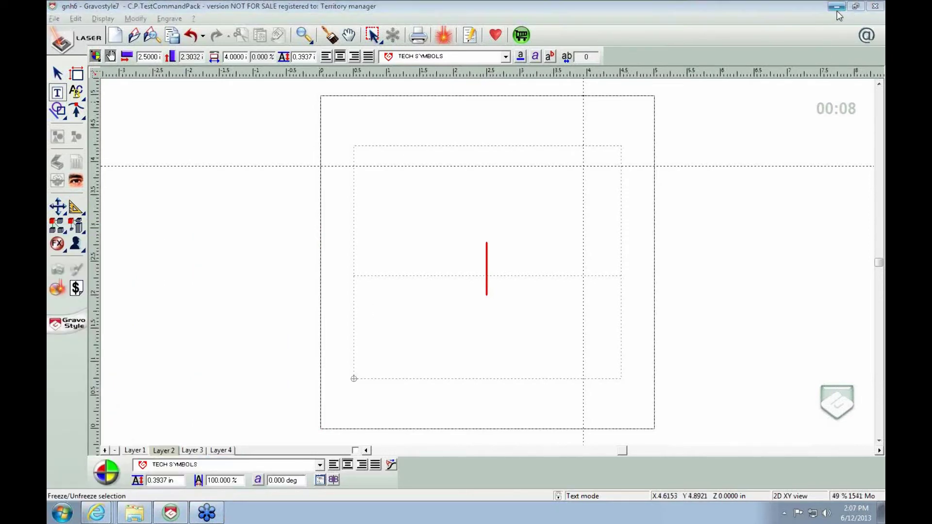
# Minimize GravoStyle 7 and Internet Explorer to reveal the Windows desktop.
pyautogui.hotkey('alt', 'Tab')
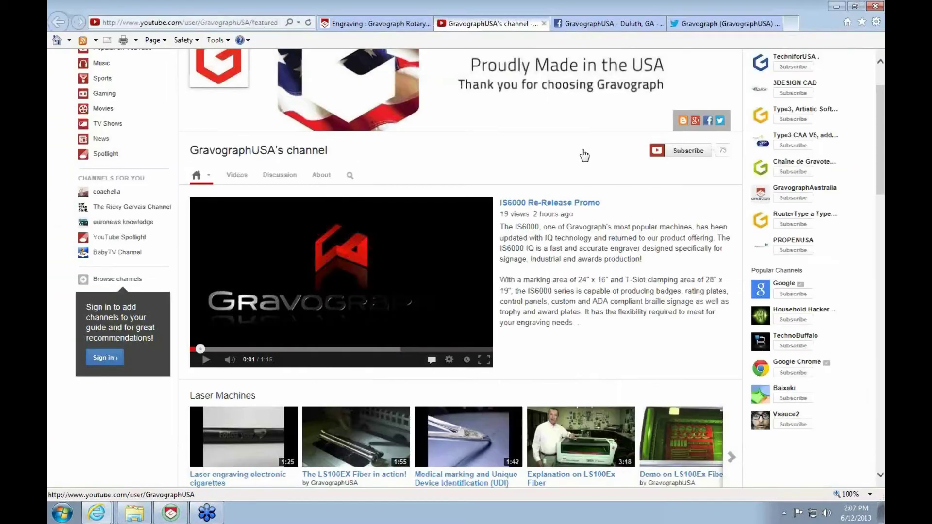
pyautogui.click(838, 6)
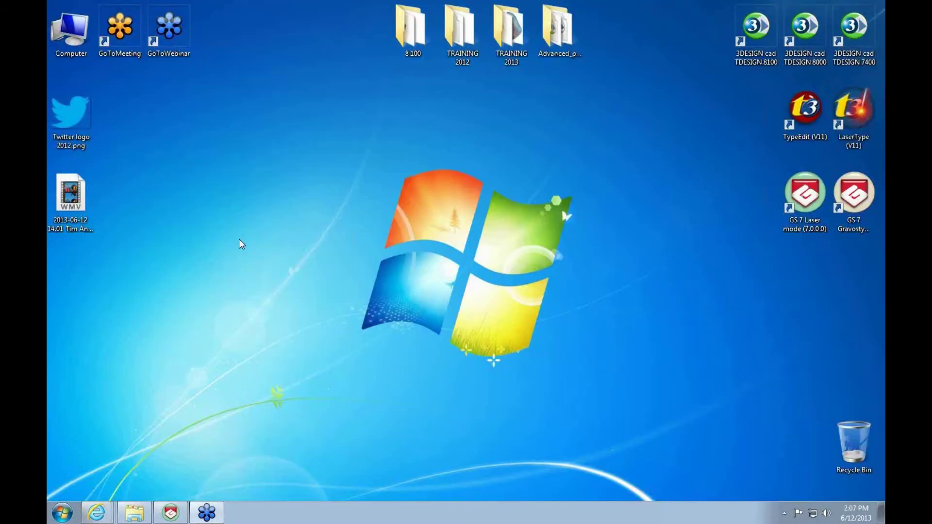
pyautogui.click(51, 514)
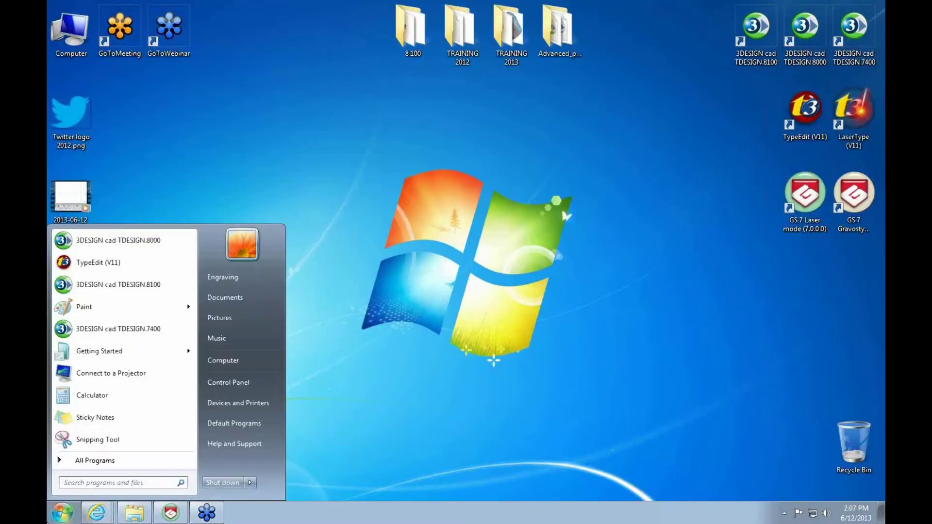
# Browse Computer to C:\GravoStyle7000\FONTS\TTF, showing its 73 TrueType font files.
pyautogui.click(231, 366)
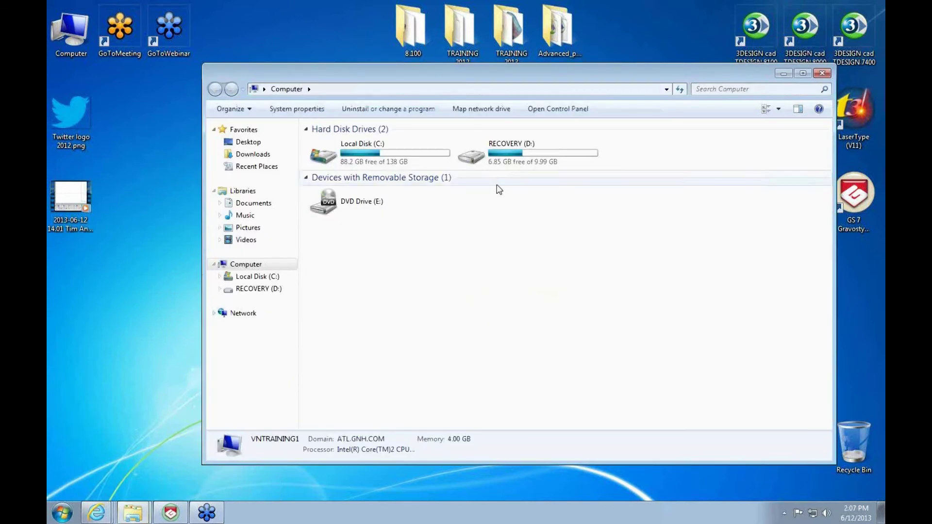
pyautogui.doubleClick(381, 163)
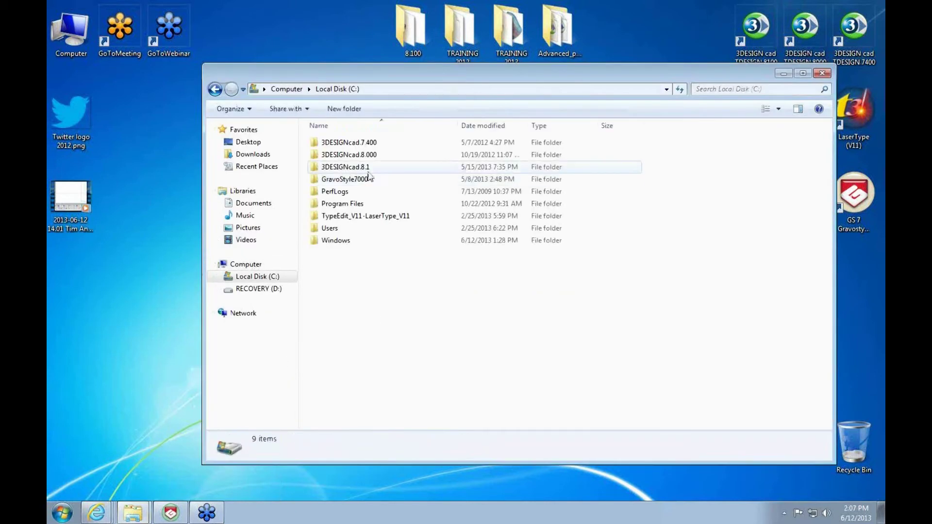
pyautogui.doubleClick(346, 179)
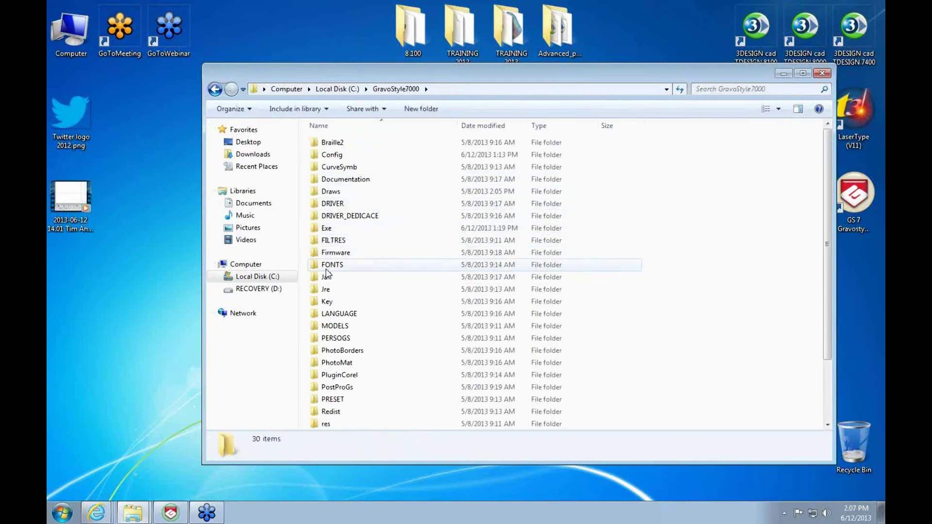
pyautogui.doubleClick(334, 264)
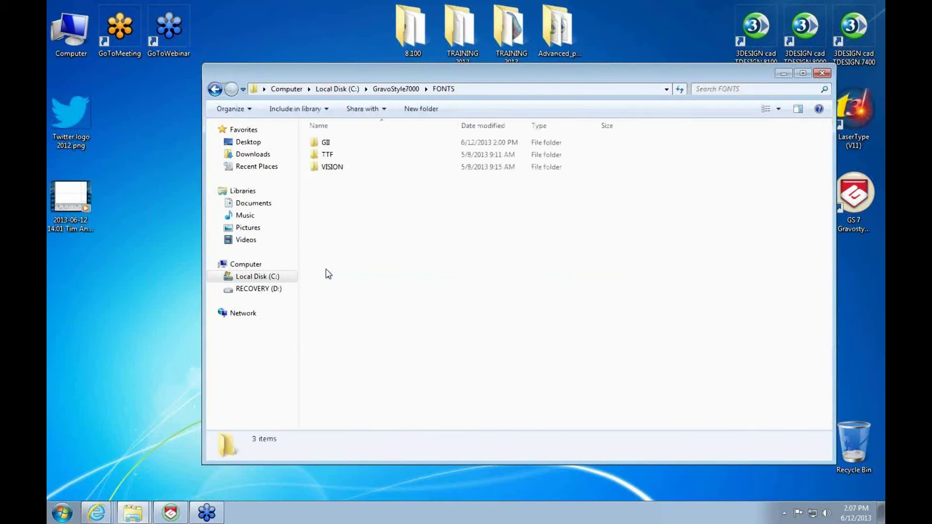
pyautogui.click(333, 156)
pyautogui.moveTo(328, 154)
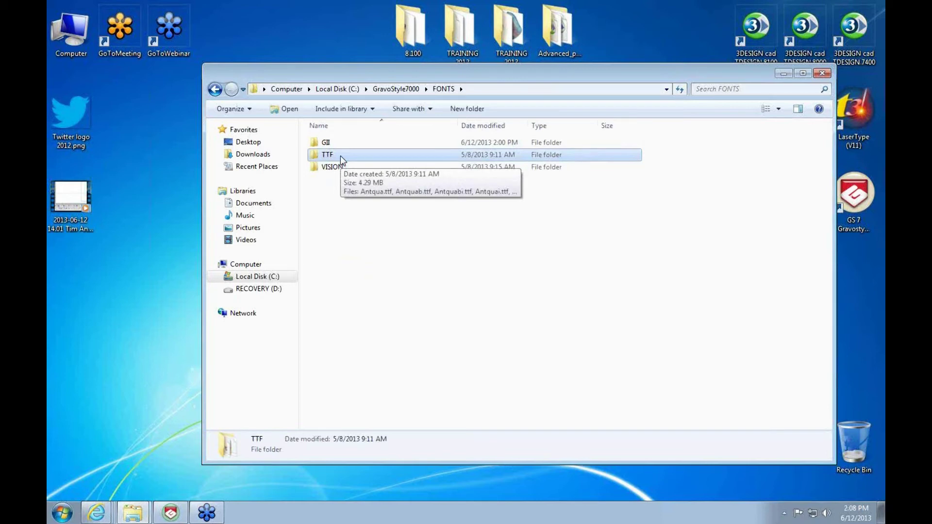
pyautogui.doubleClick(341, 156)
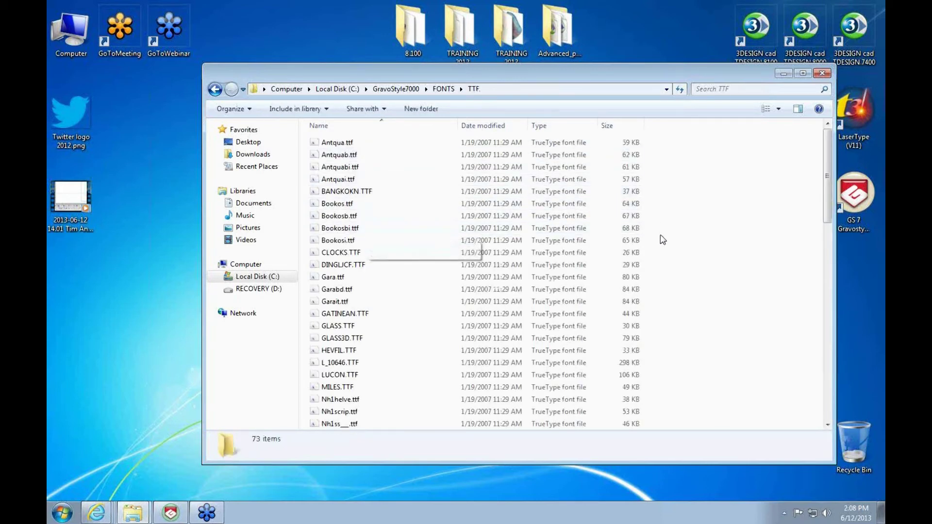
pyautogui.scroll(-2, 666, 236)
pyautogui.scroll(-6, 676, 233)
pyautogui.scroll(-6, 634, 278)
pyautogui.scroll(5, 627, 278)
pyautogui.scroll(10, 605, 270)
# Open a second Explorer window through Local Disk (C:) and Windows to C:\Windows\Fonts.
pyautogui.click(58, 512)
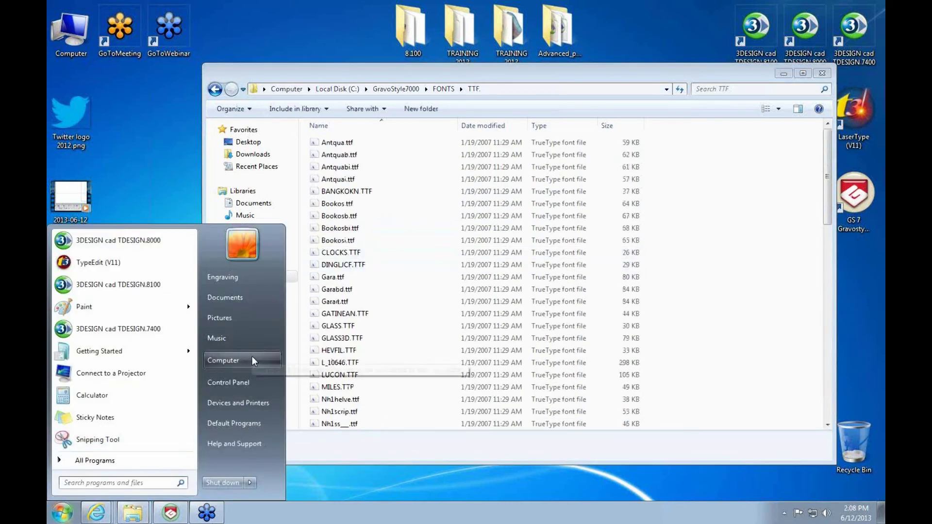
pyautogui.click(319, 333)
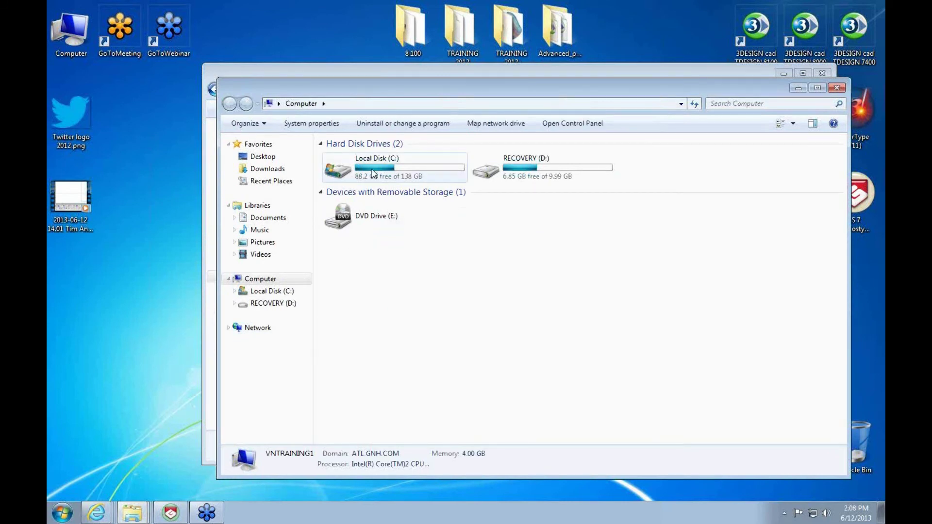
pyautogui.click(372, 169)
pyautogui.doubleClick(372, 169)
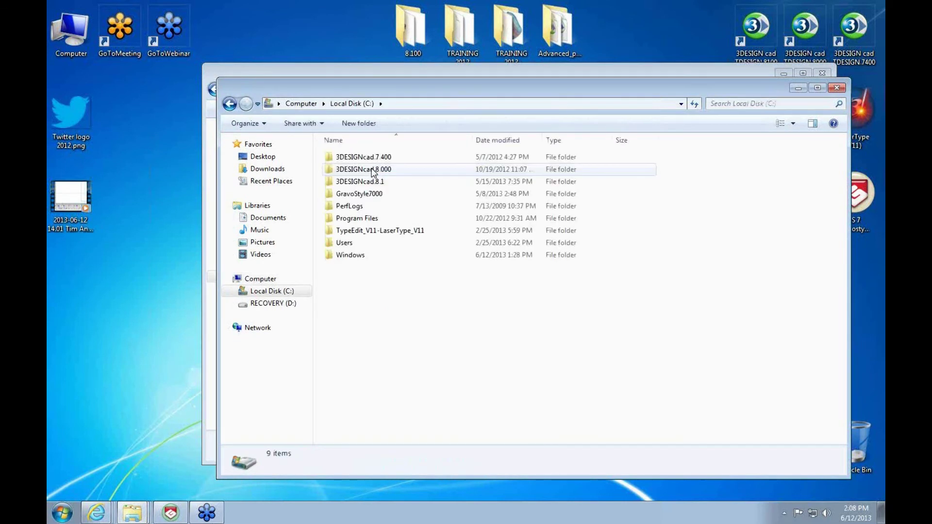
pyautogui.click(357, 253)
pyautogui.doubleClick(358, 253)
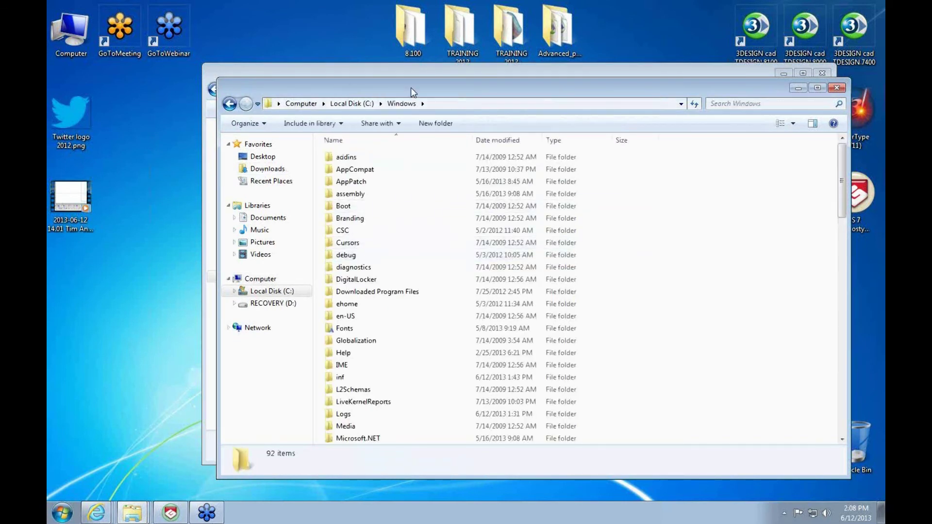
pyautogui.doubleClick(352, 328)
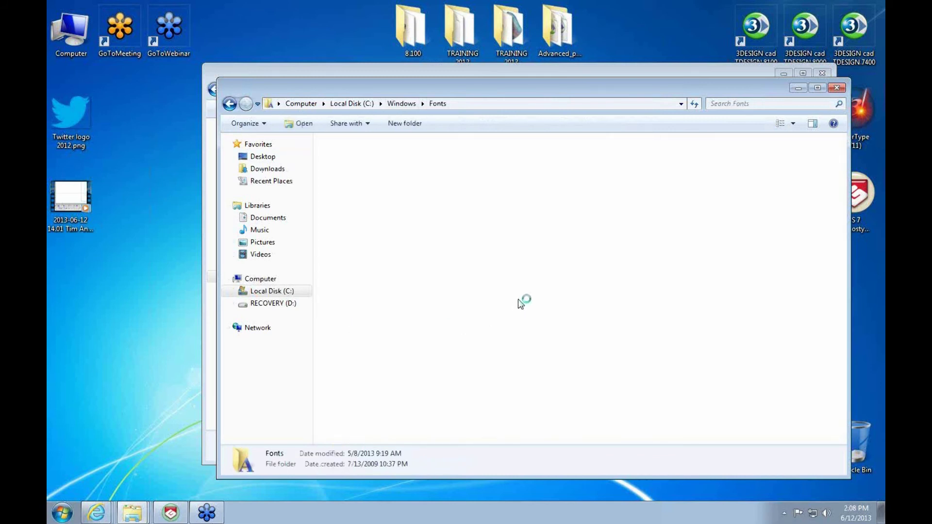